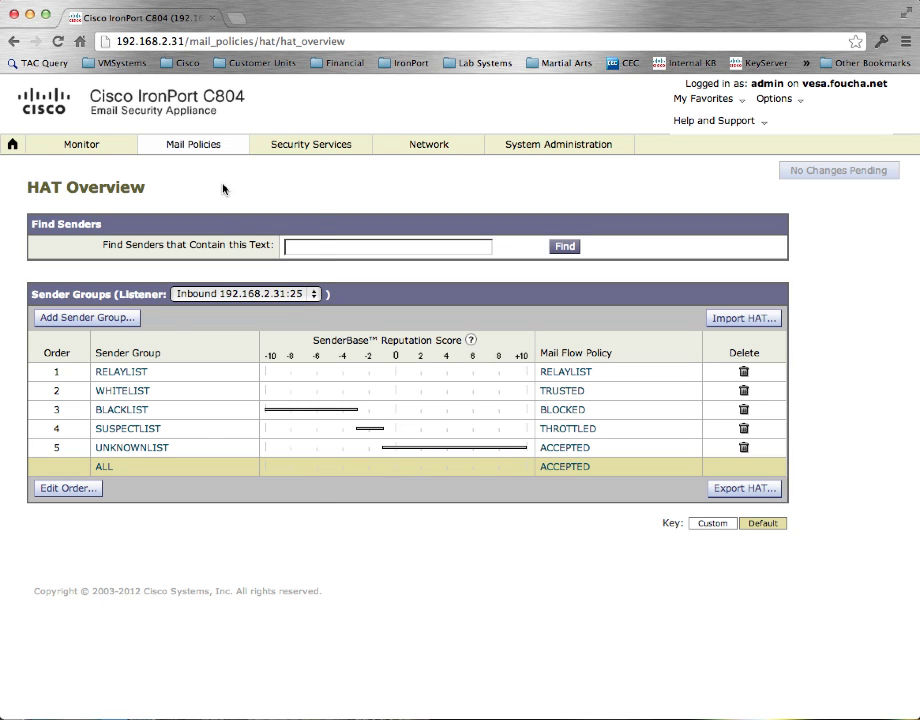
- Create mail flow policy SPOOFALLOW with Use Sender Verification Exception Table set to Off
left_click(208, 147)
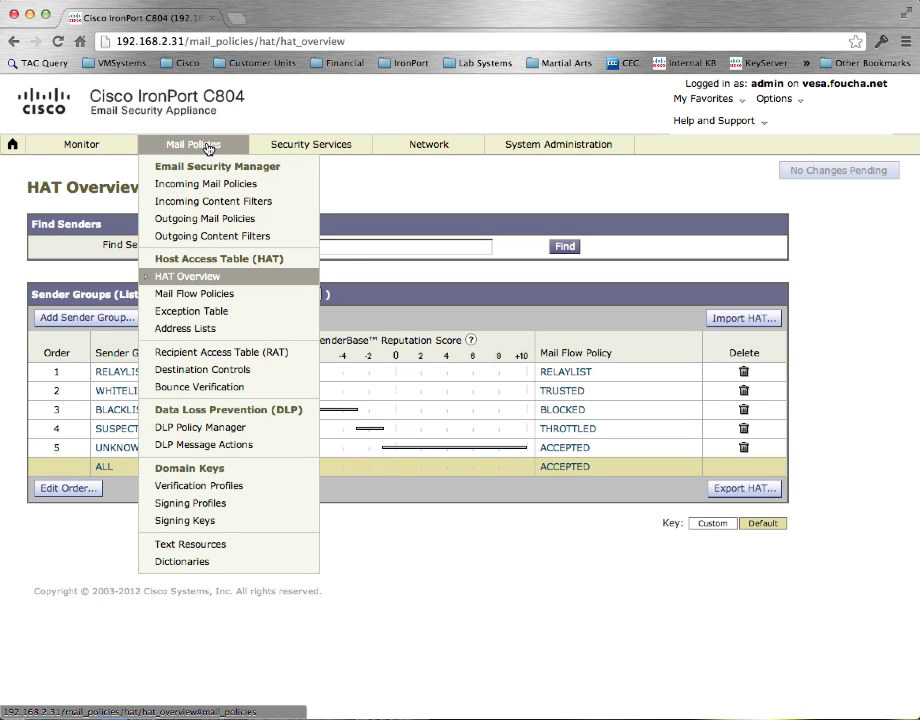
left_click(209, 294)
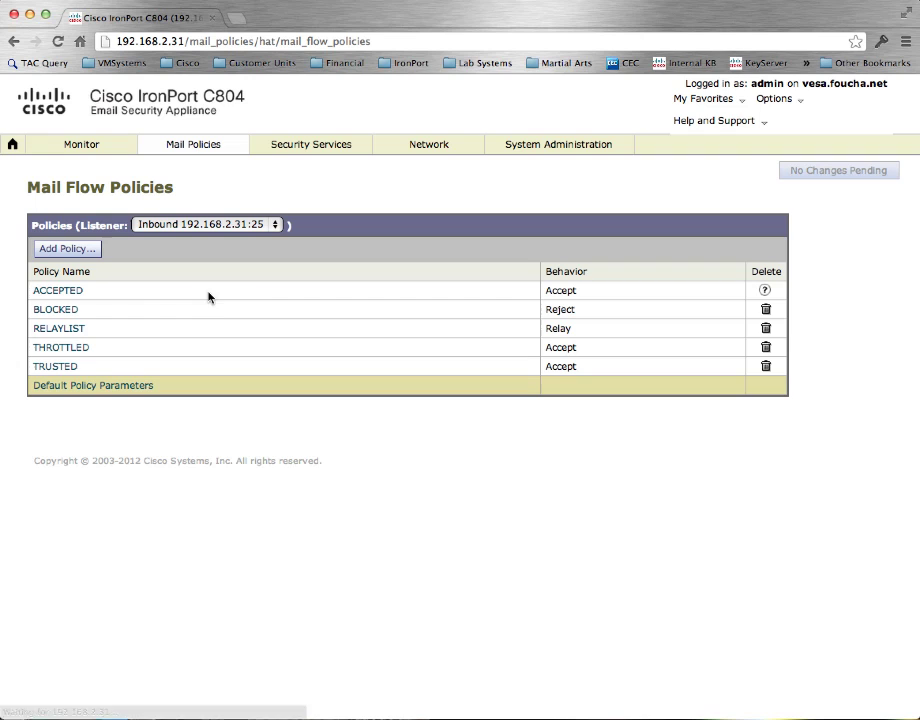
left_click(67, 248)
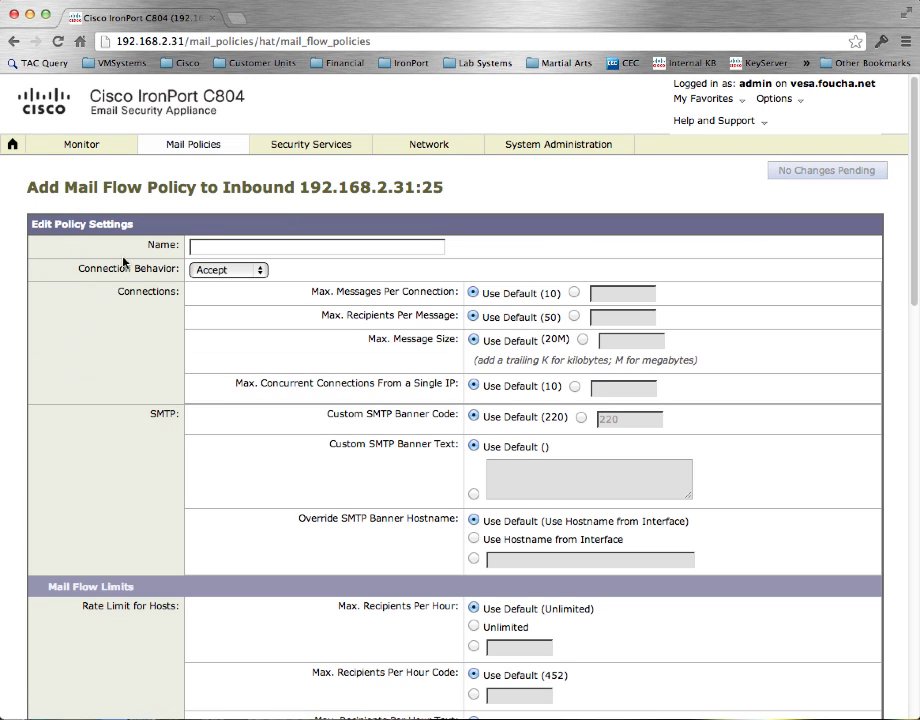
left_click(244, 250)
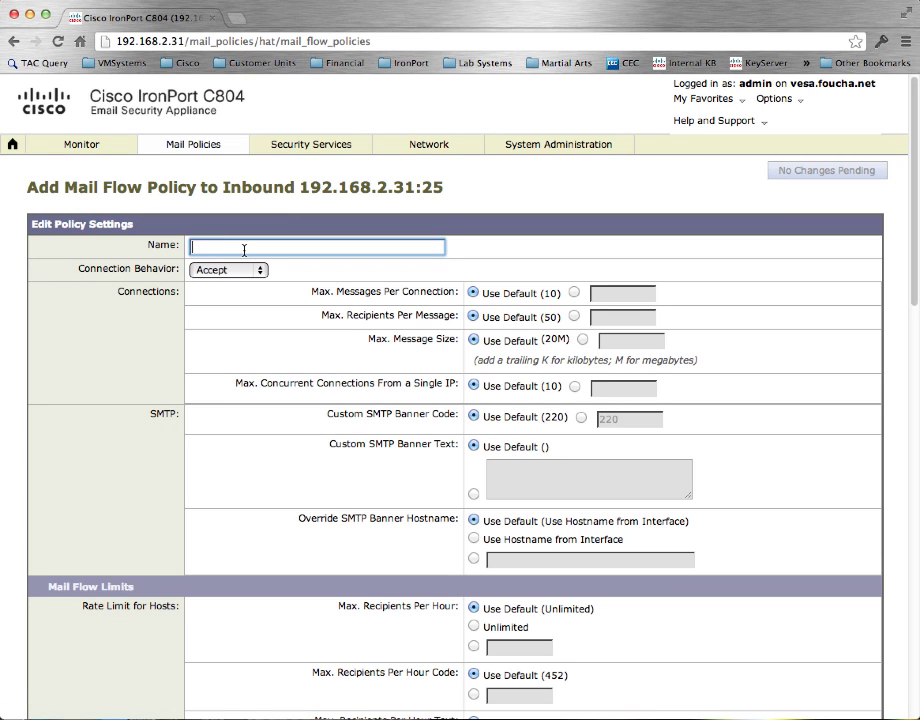
type("SPOOFALLOW")
scroll(917, 540, "down", 10)
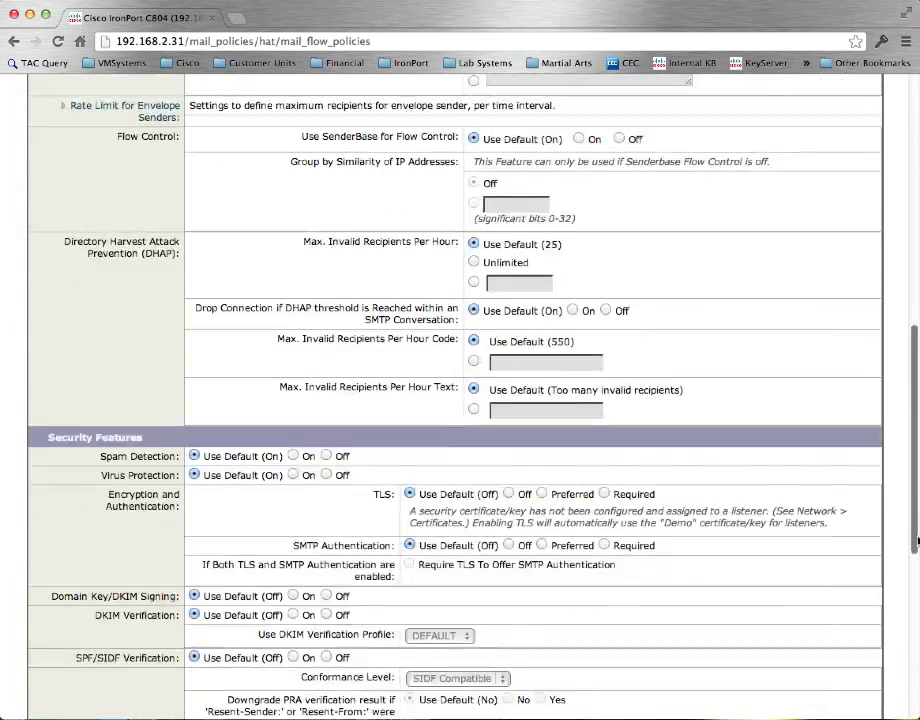
scroll(917, 540, "down", 5)
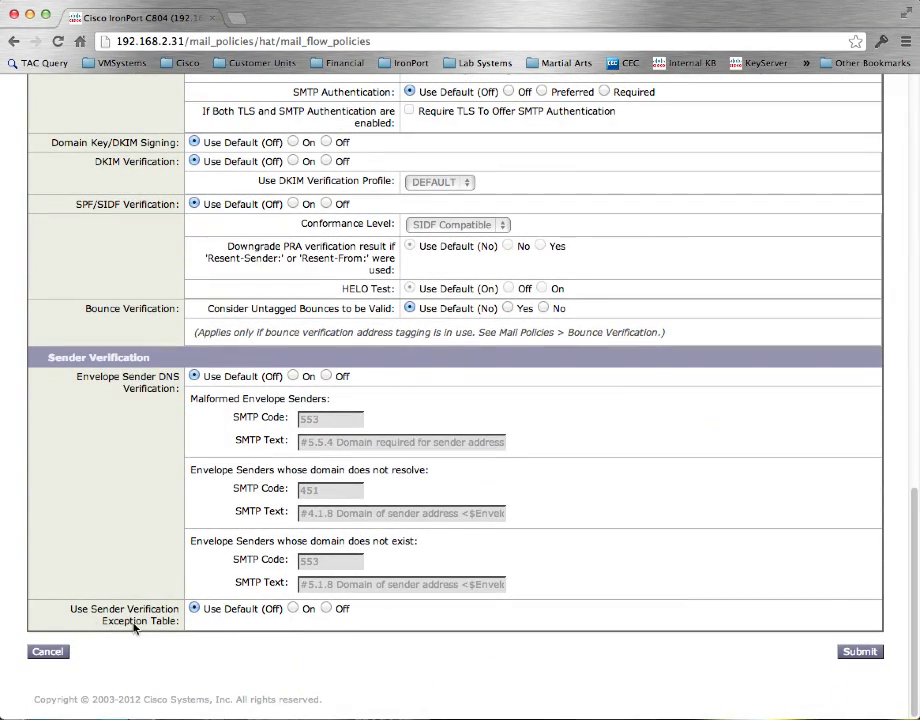
left_click(326, 609)
left_click(857, 652)
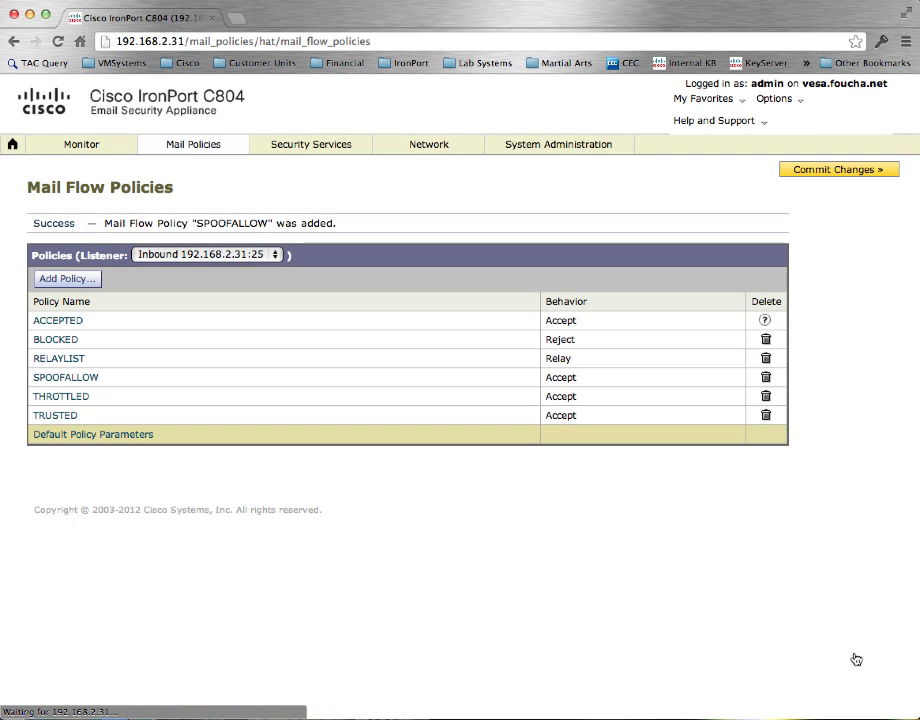
- Set Use Sender Verification Exception Table to On in the Default Policy Parameters
left_click(122, 436)
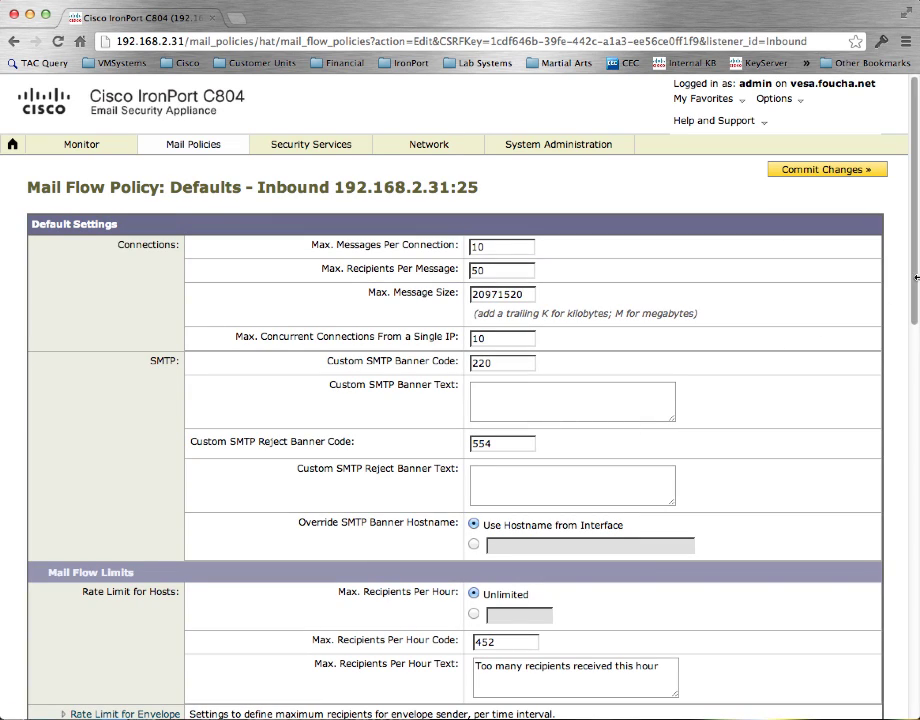
left_click_drag(914, 268, 914, 660)
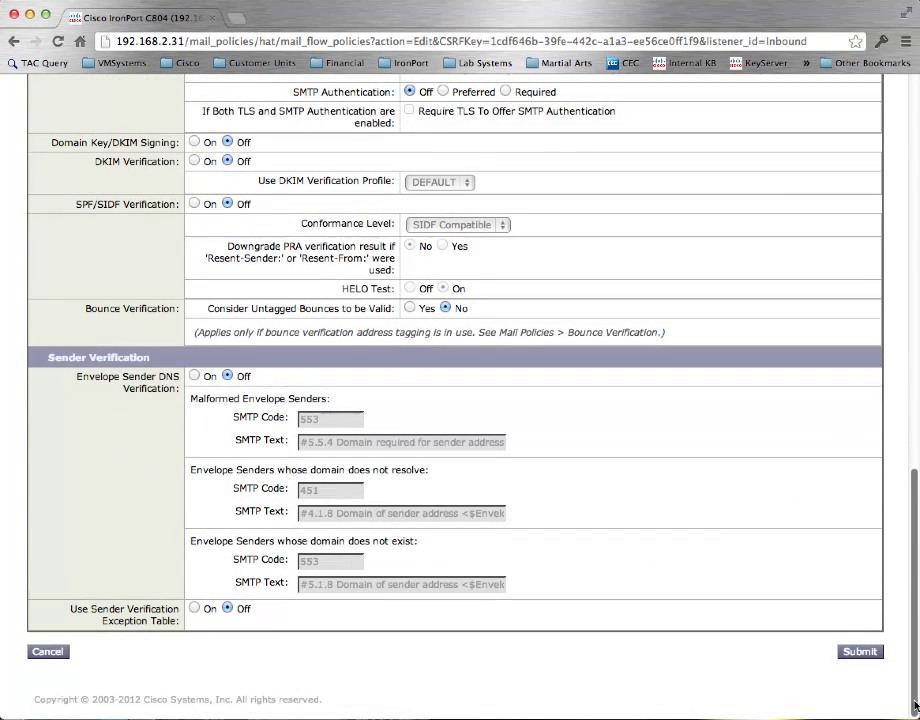
left_click(194, 608)
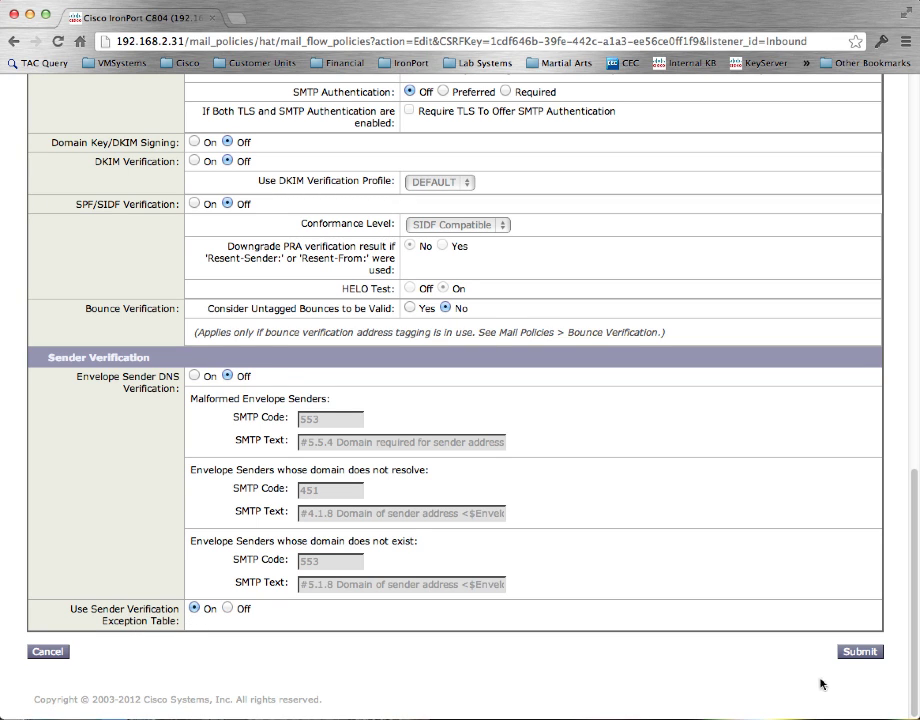
left_click(852, 652)
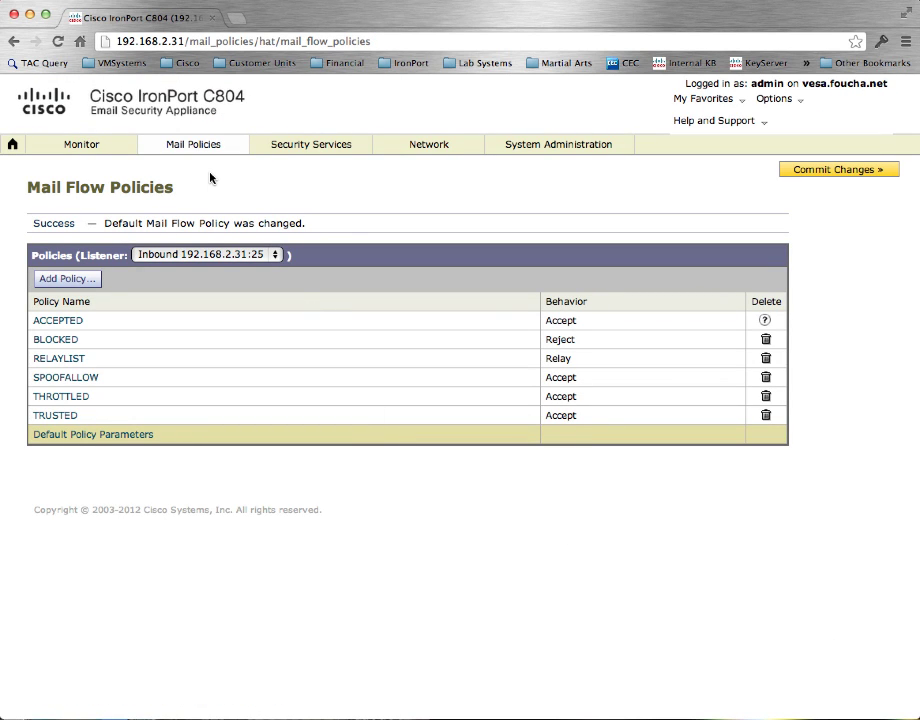
- Add sender group ALLOWSPOOF at order 3 with policy SPOOFALLOW, continuing to Add Senders
left_click(196, 146)
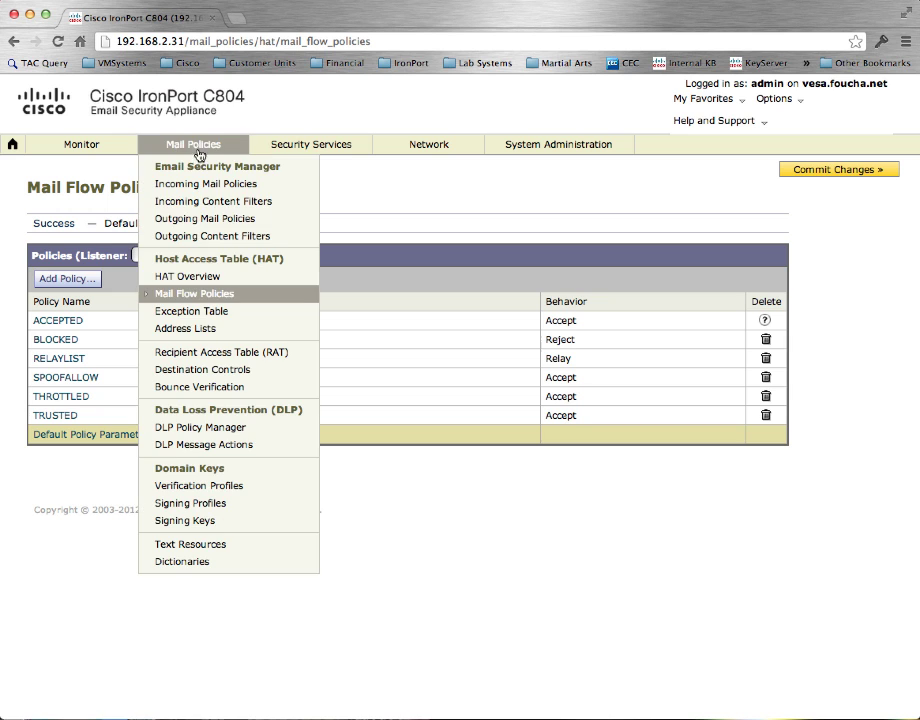
left_click(200, 277)
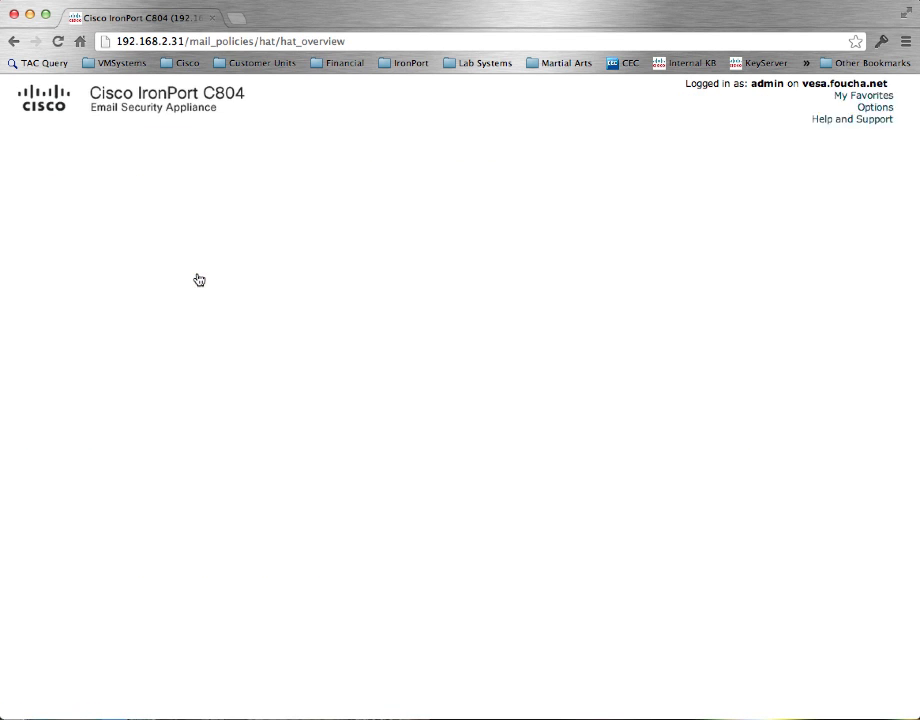
left_click(99, 320)
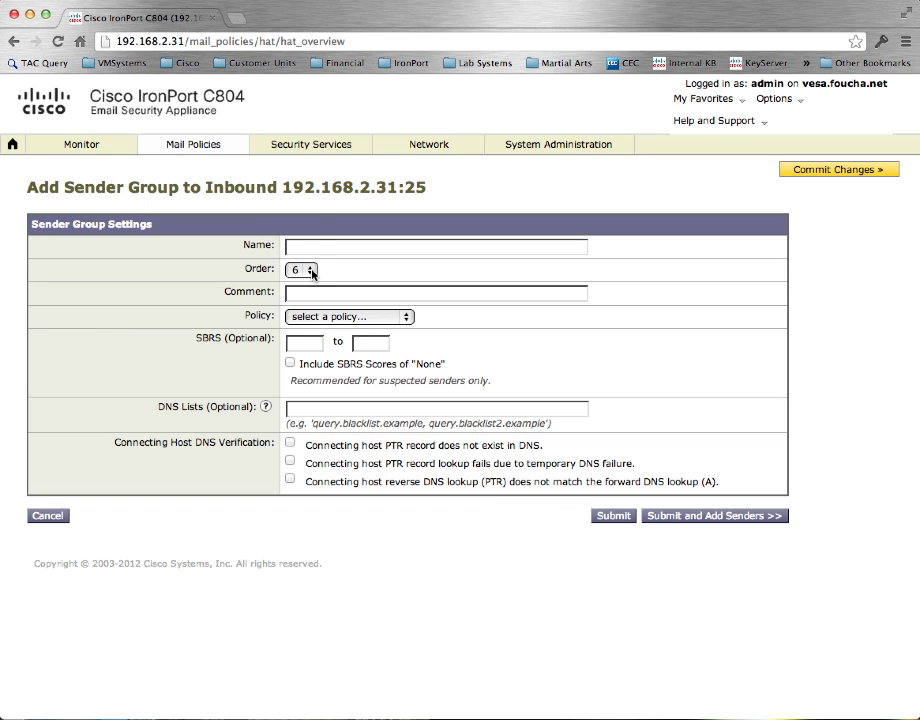
left_click(311, 273)
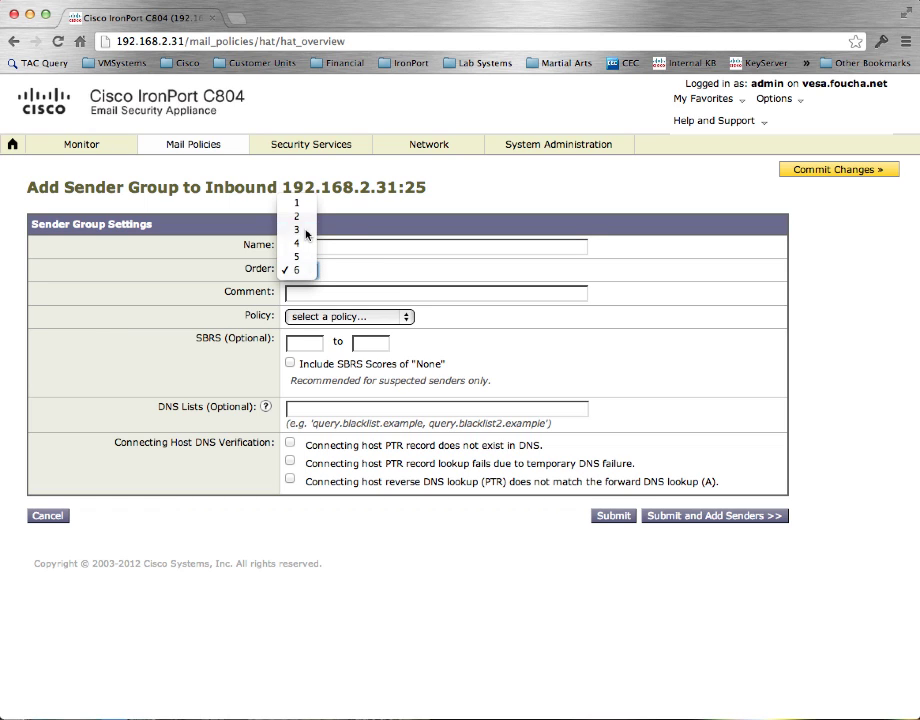
left_click(306, 230)
left_click(331, 248)
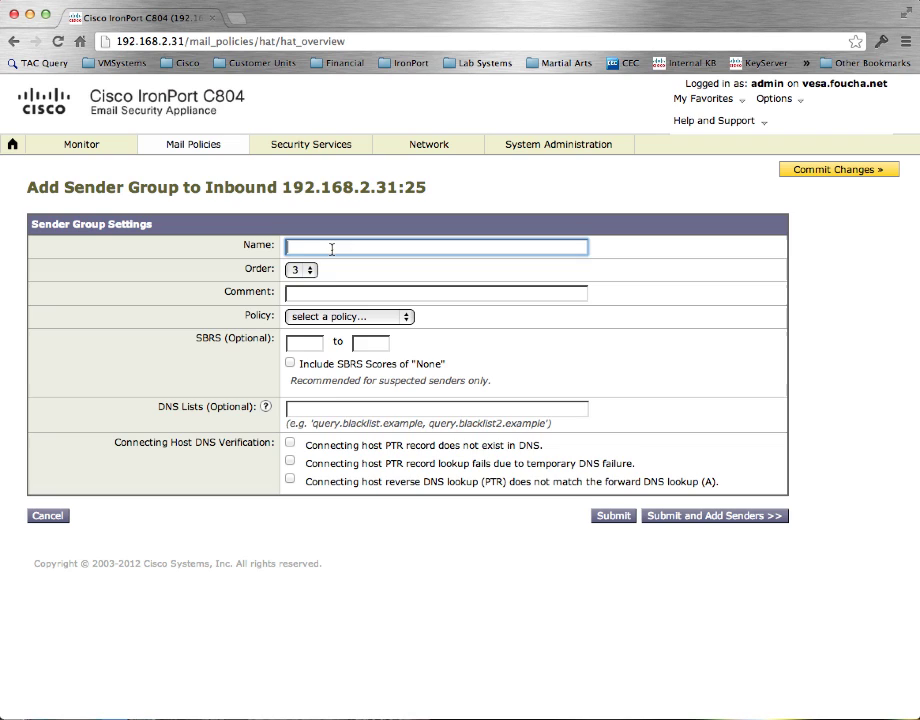
type("ALLOWSPOOF")
left_click(403, 317)
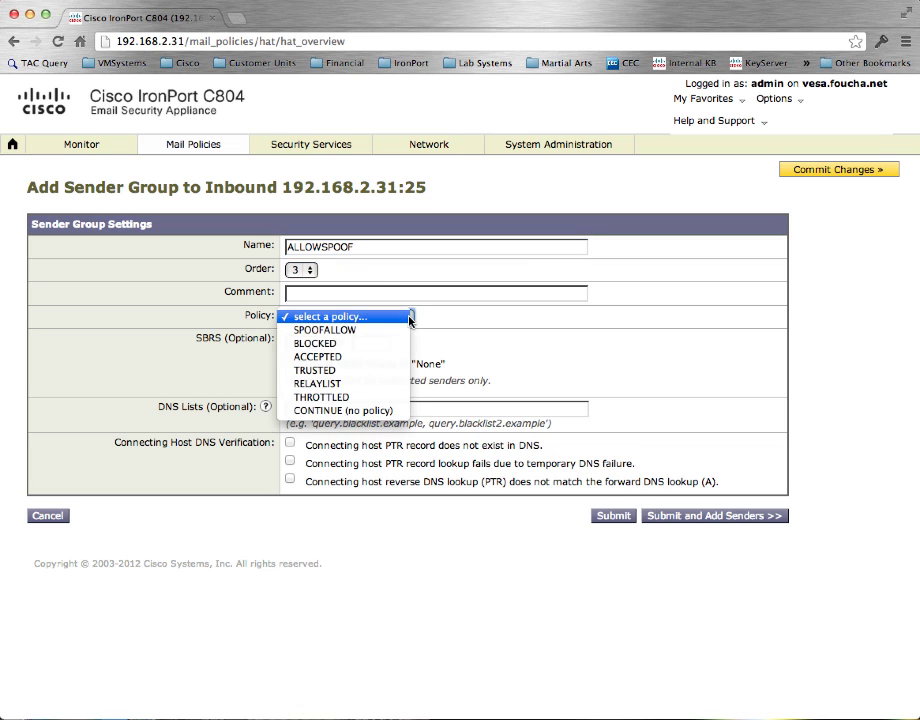
left_click(350, 331)
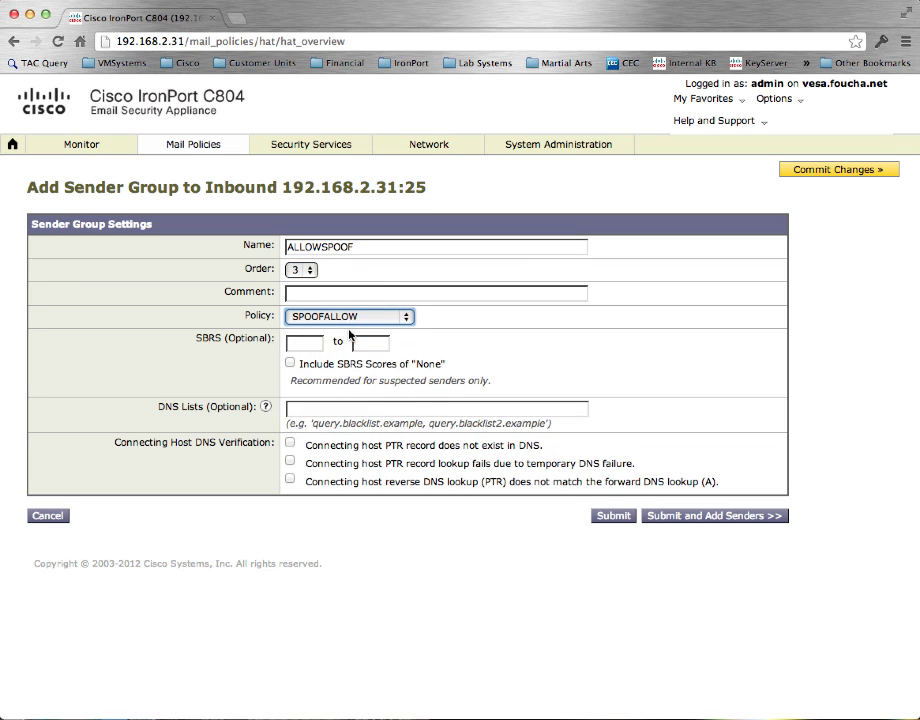
left_click(687, 517)
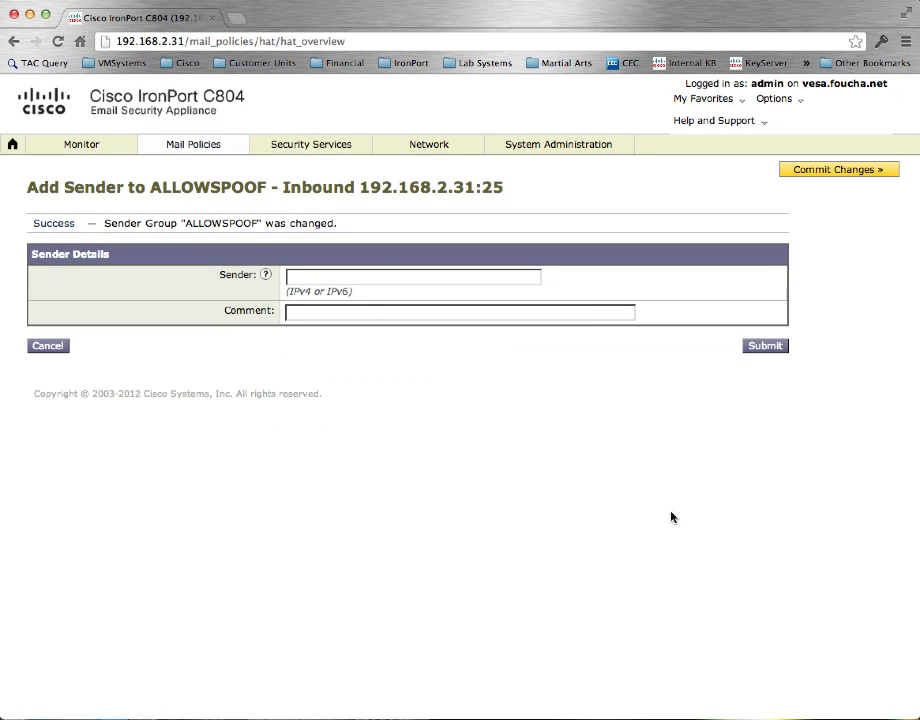
- Add sender allowspoof.com with comment 'This domain can spoof my internal domain'
left_click(377, 276)
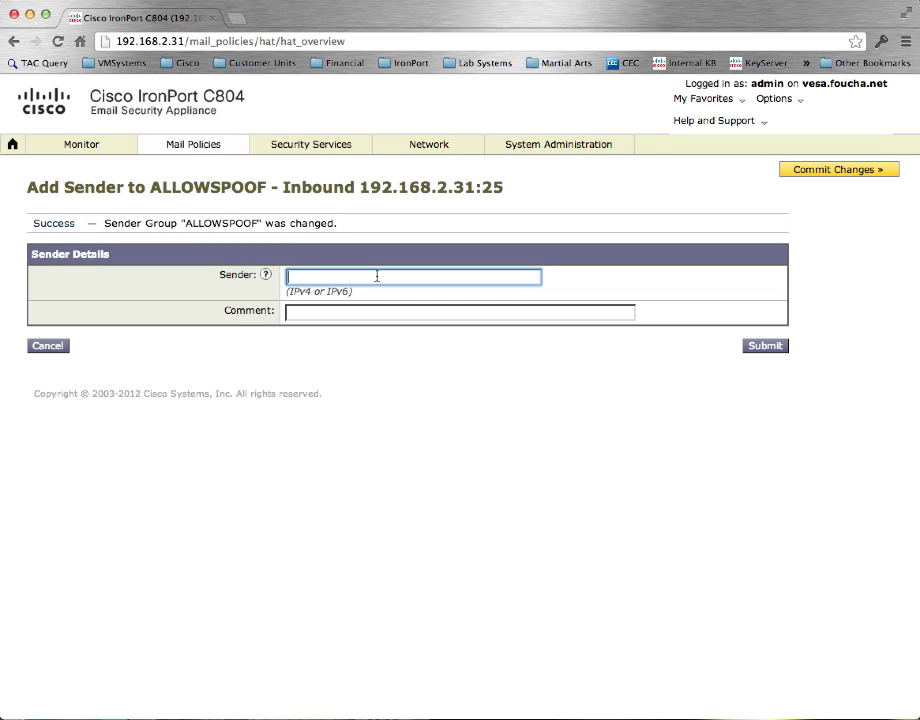
type("allowspoof.com")
key("Tab")
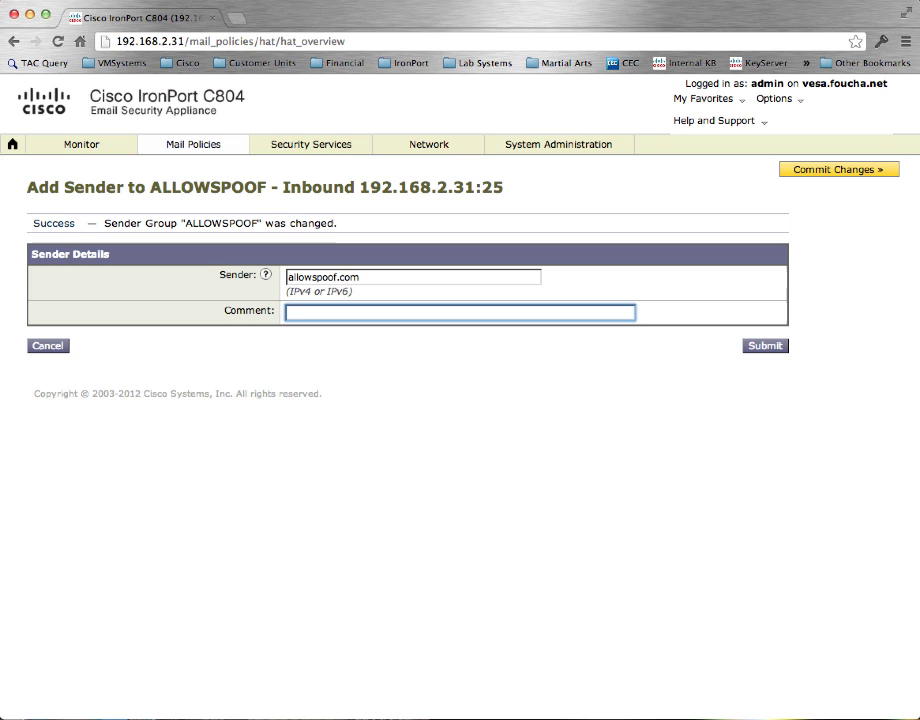
type("This domain ")
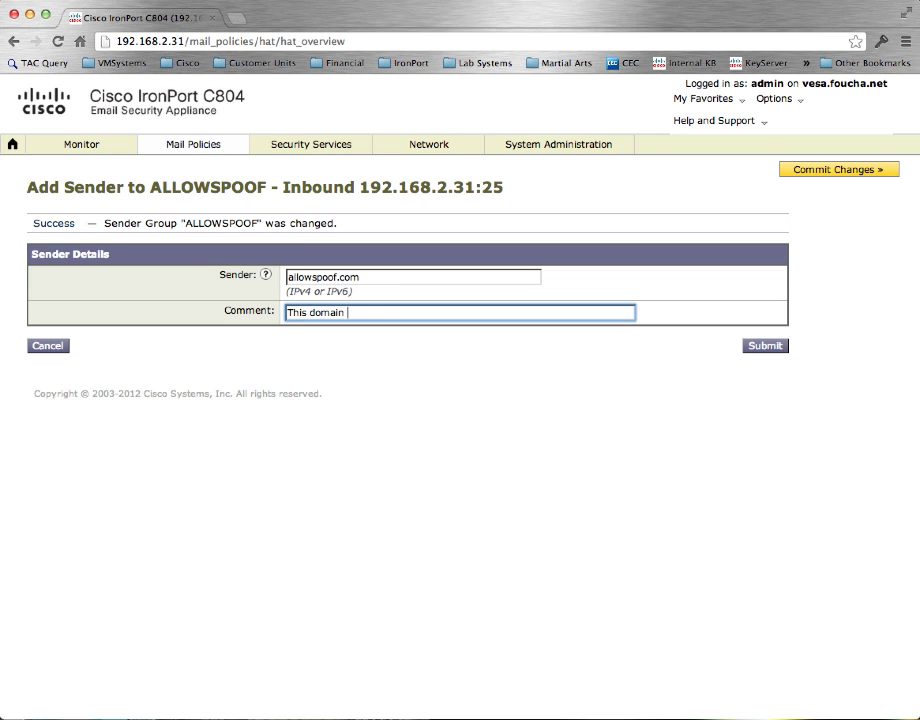
type("can spoof my internal domain")
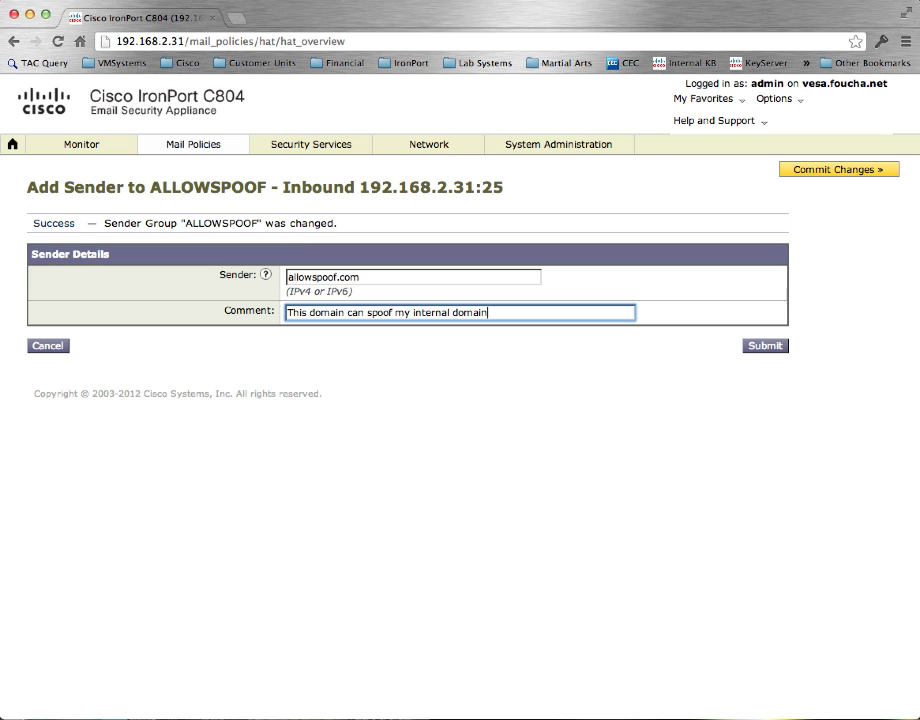
left_click(770, 347)
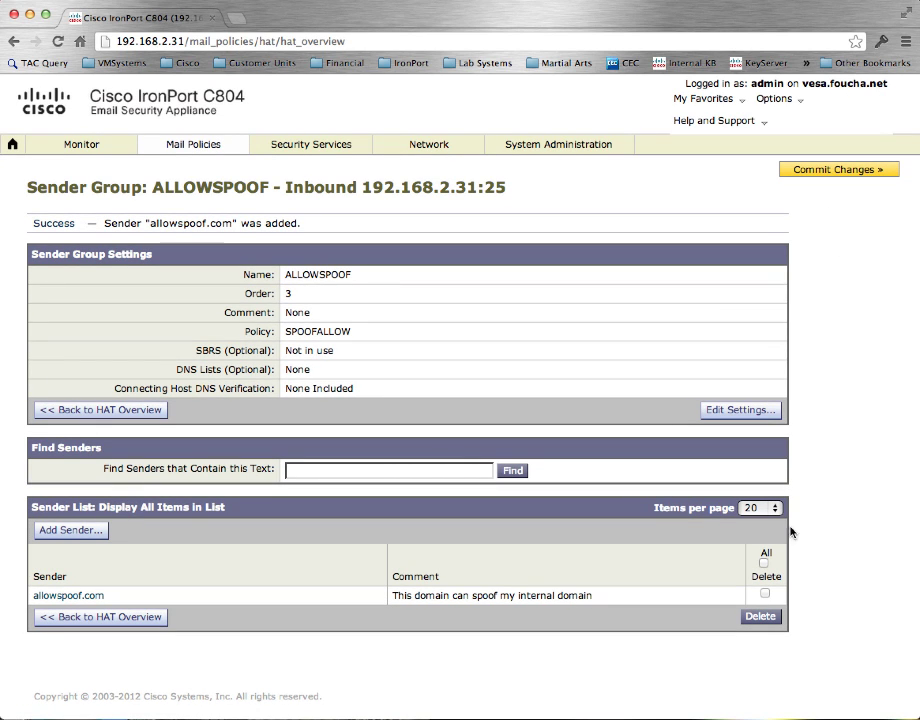
- Commit the pending ALLOWSPOOF sender group change on the Uncommitted Changes page
left_click(836, 170)
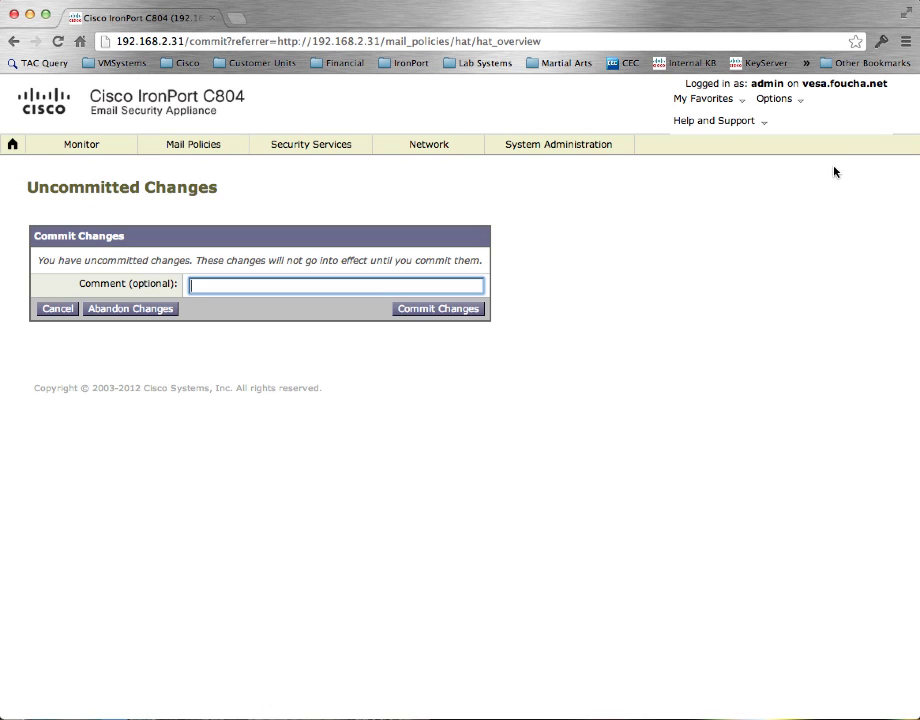
left_click(445, 310)
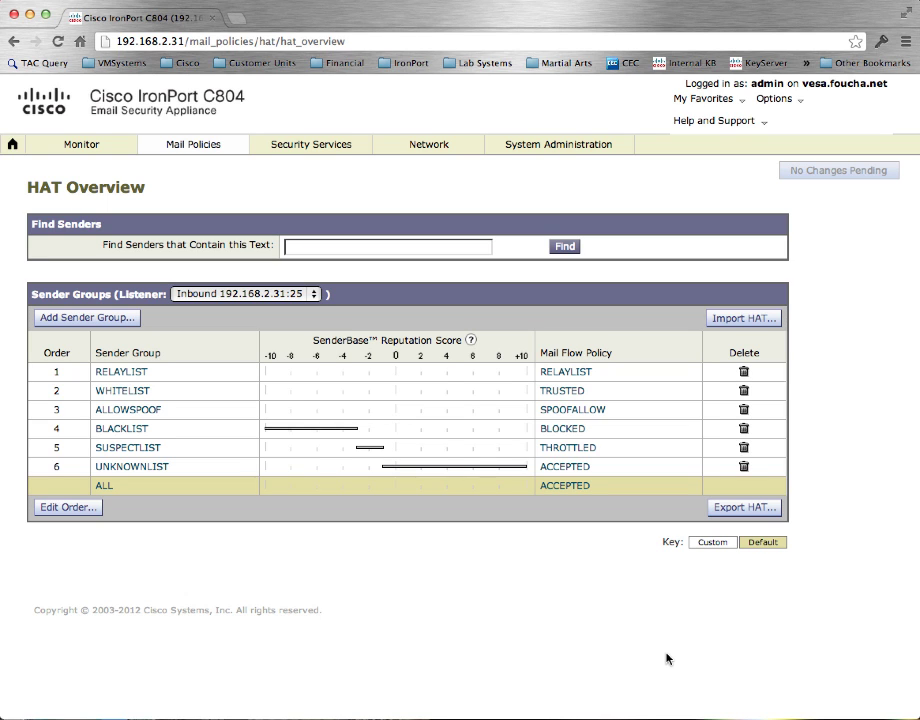
left_click(196, 146)
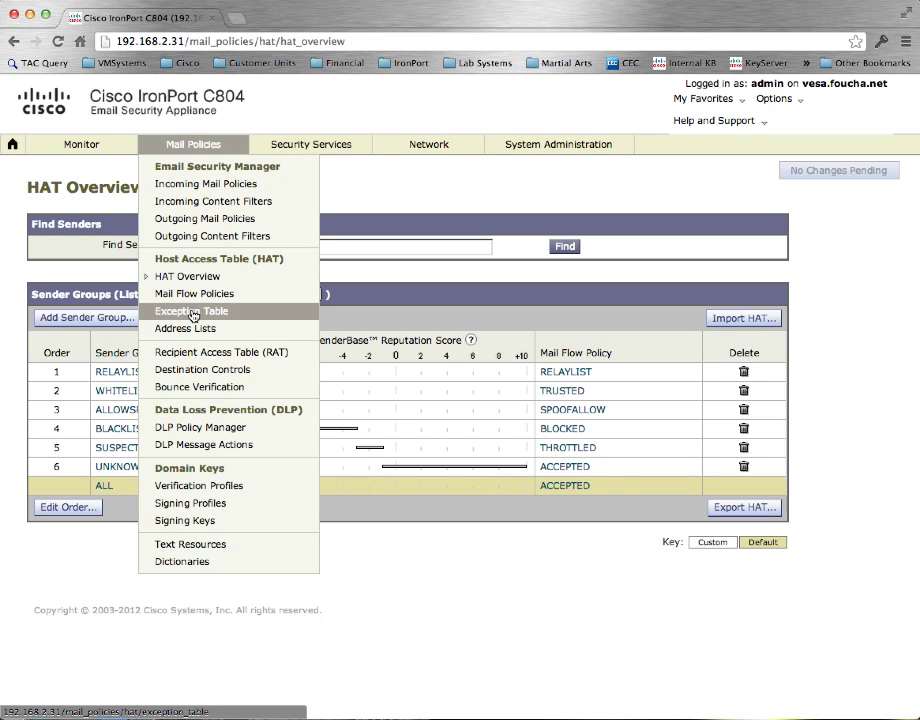
left_click(193, 314)
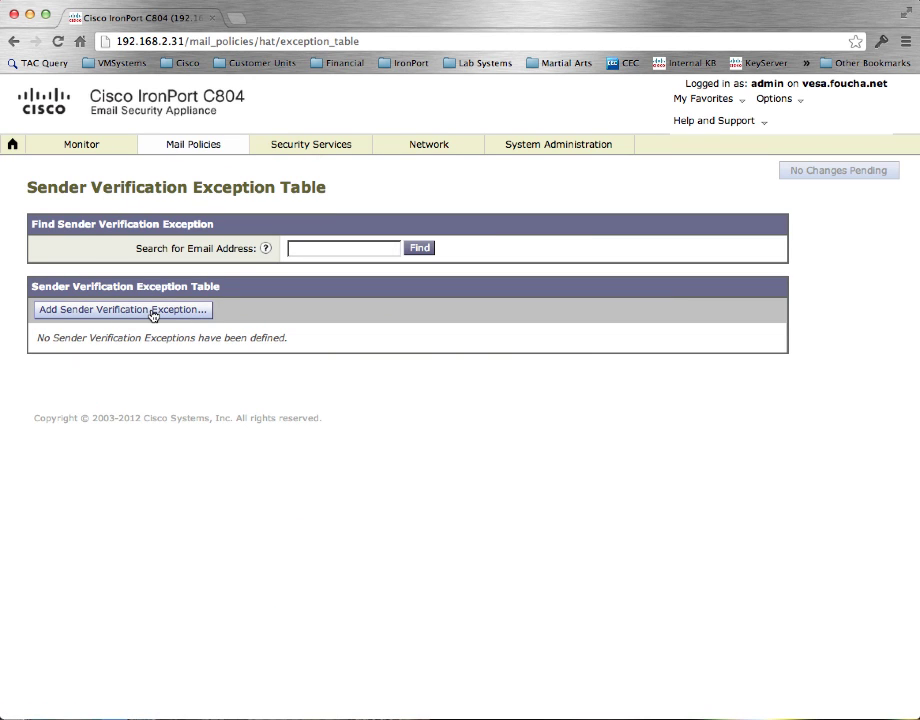
left_click(153, 312)
left_click(301, 246)
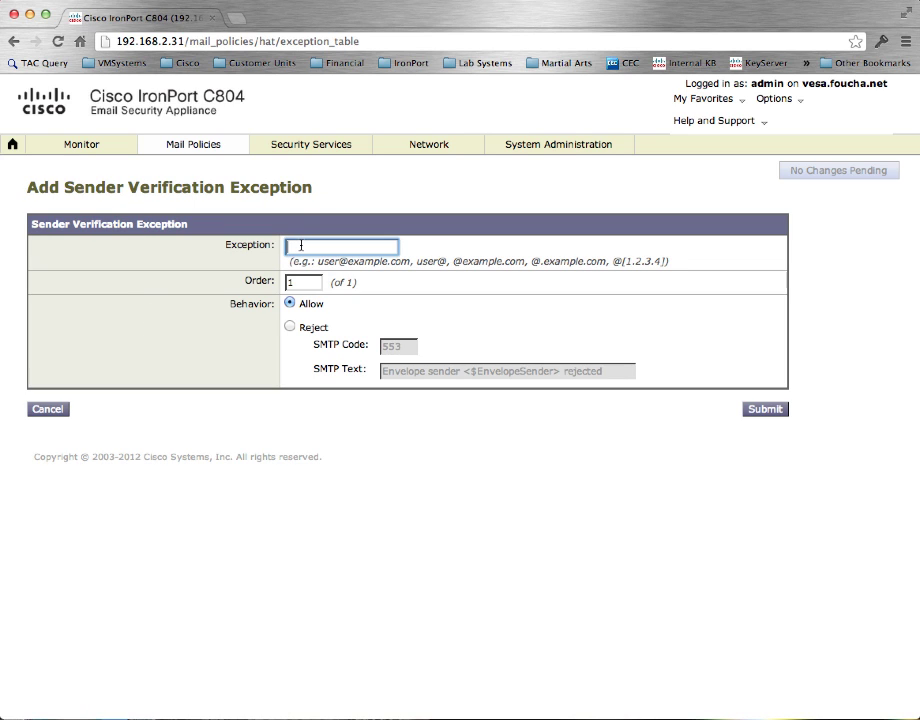
type("@foucha.net")
left_click(288, 328)
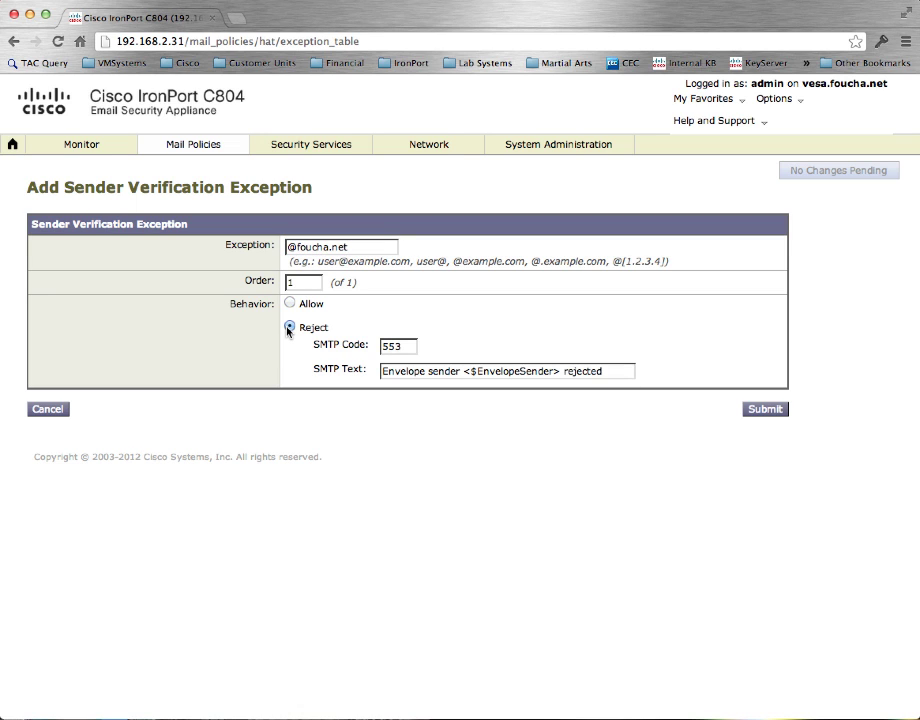
left_click(765, 410)
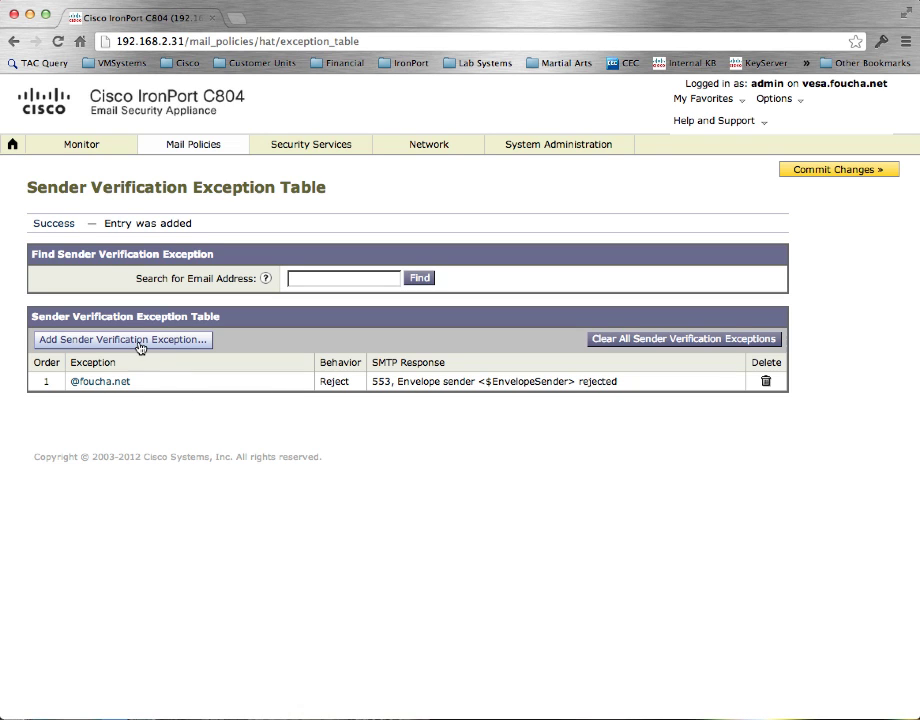
left_click(137, 343)
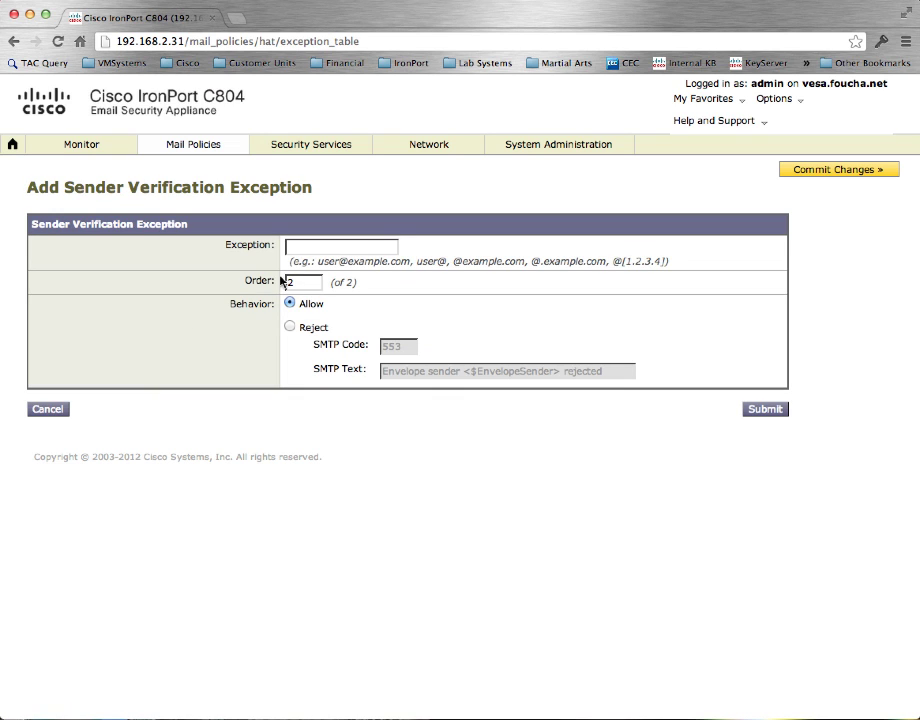
left_click(316, 248)
type("@foucha.com")
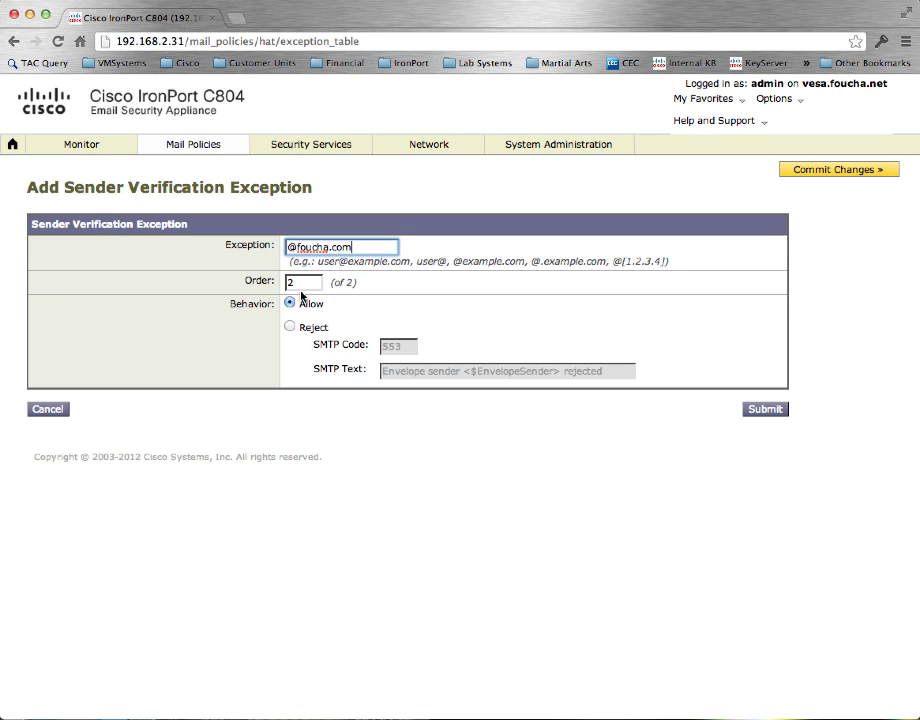
left_click(290, 327)
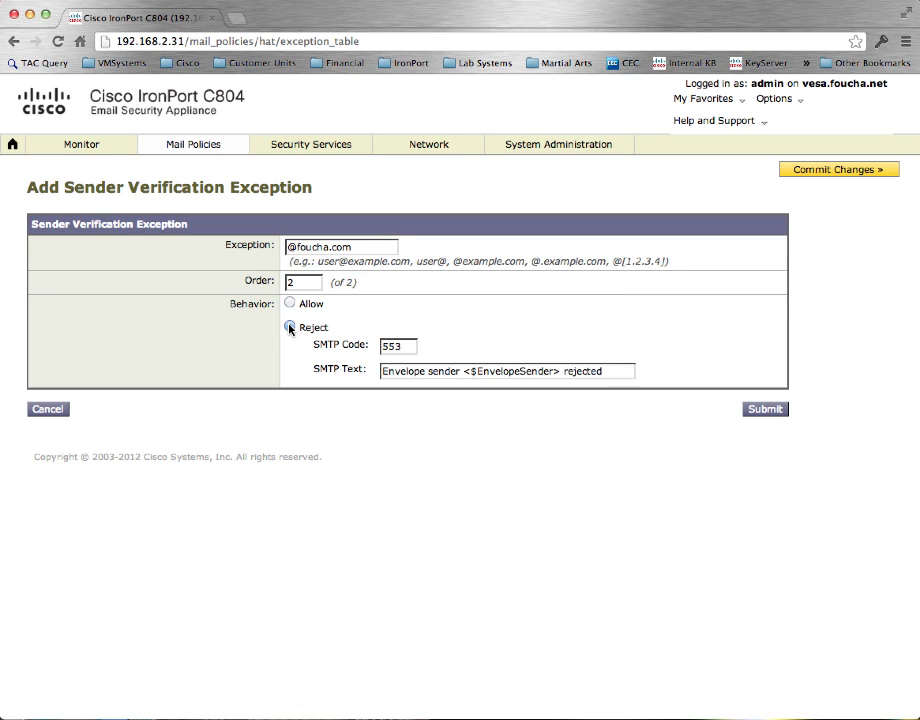
left_click(762, 410)
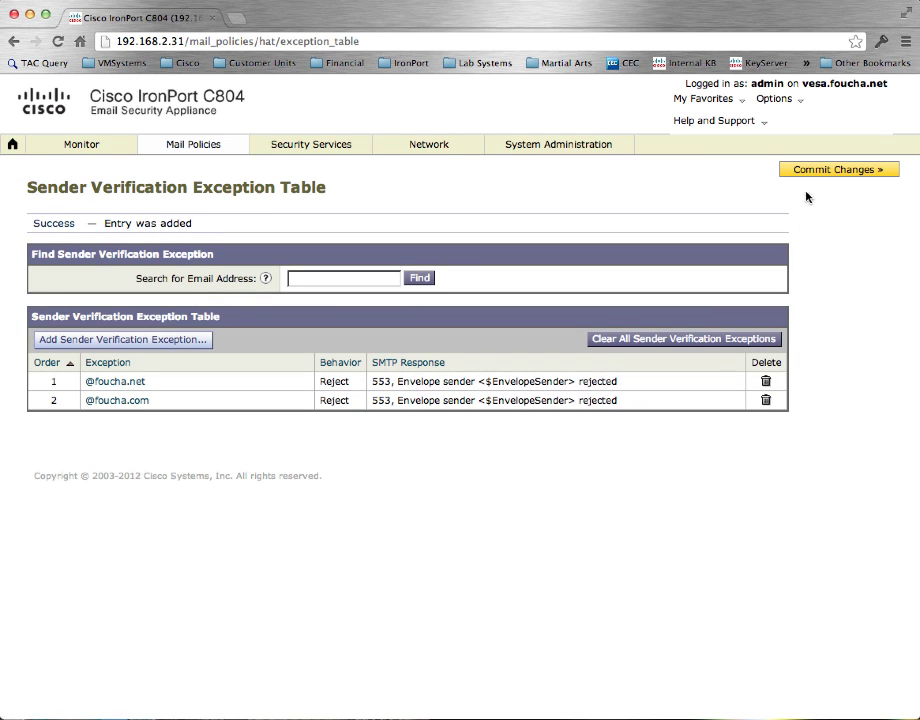
left_click(815, 172)
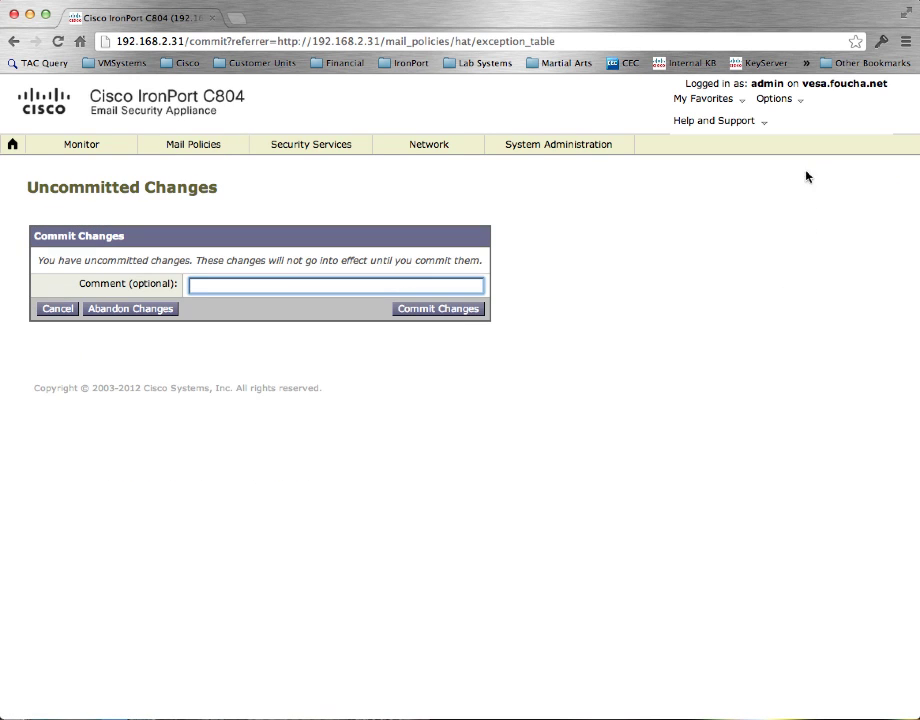
left_click(446, 309)
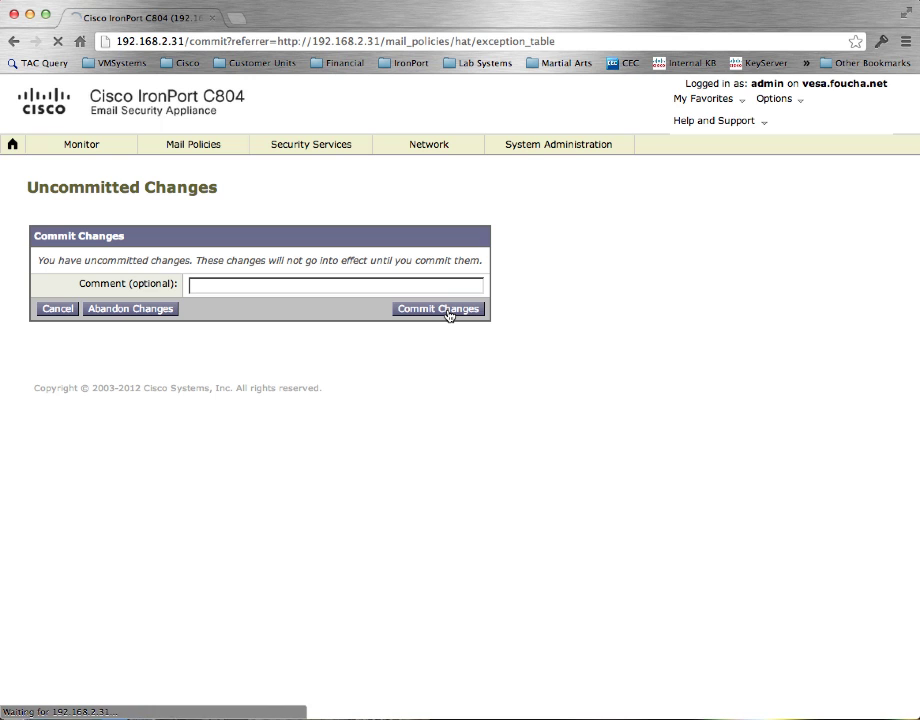